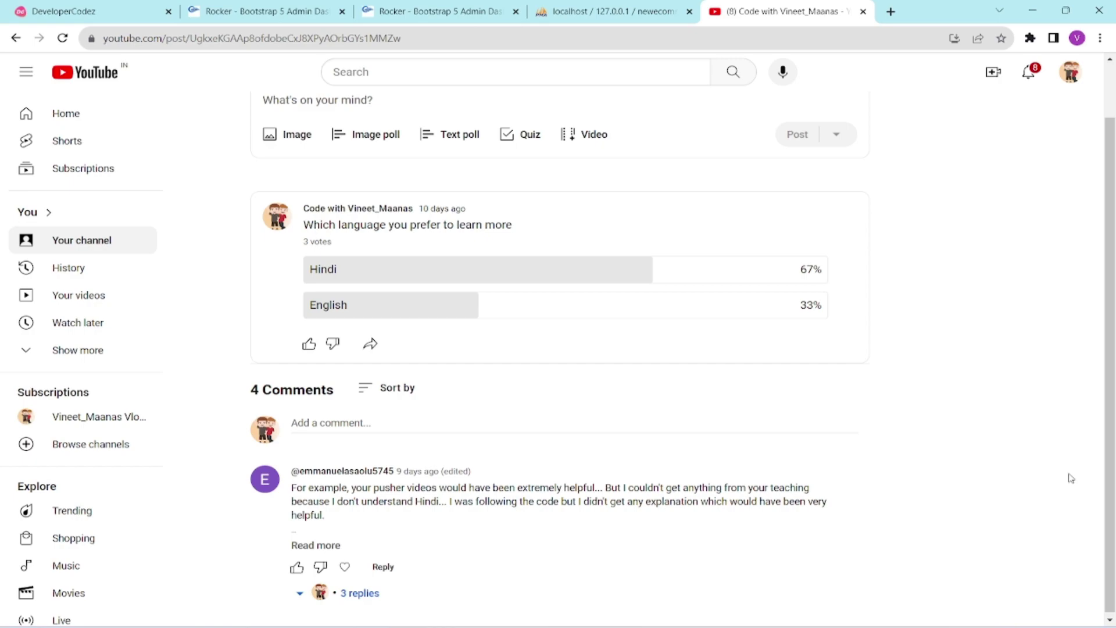
- Bring the Word document with the 'New Announcement' heading to the front
{"action": "left_click", "coordinate": [878, 623]}
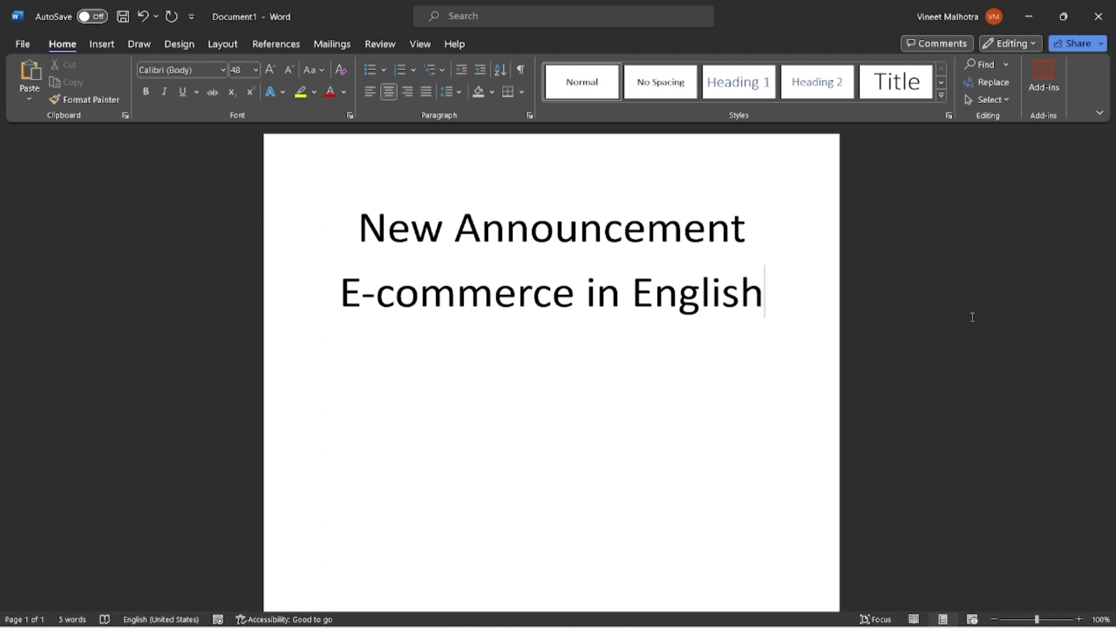
- Delete 'New' from the heading, then switch to the YouTube language poll page
{"action": "double_click", "coordinate": [398, 228]}
{"action": "key", "text": "BackSpace"}
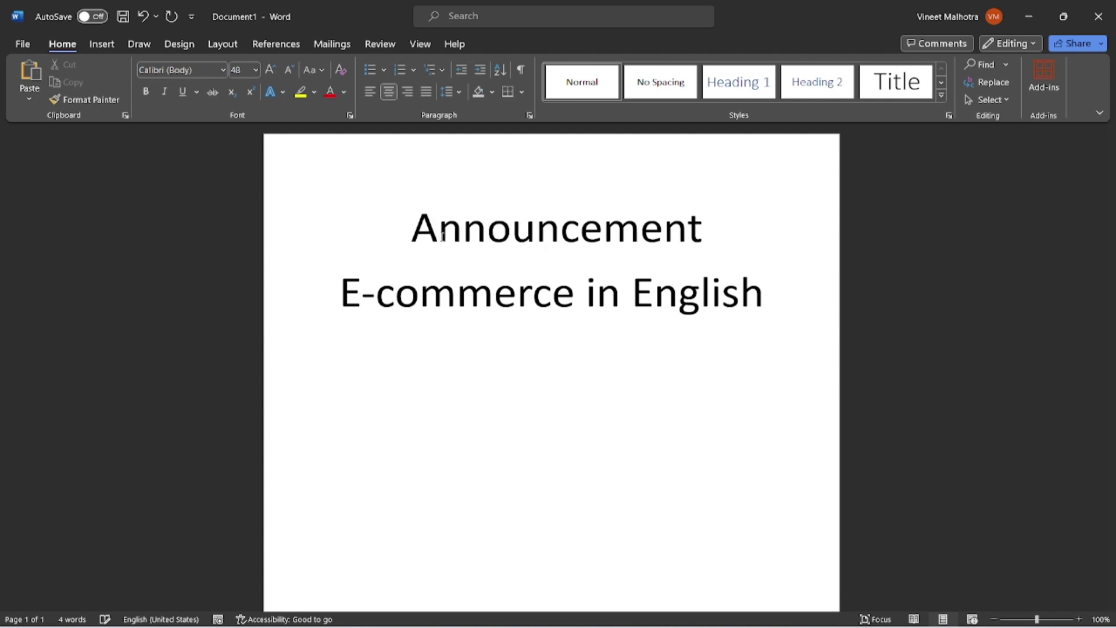
{"action": "type", "text": "Big"}
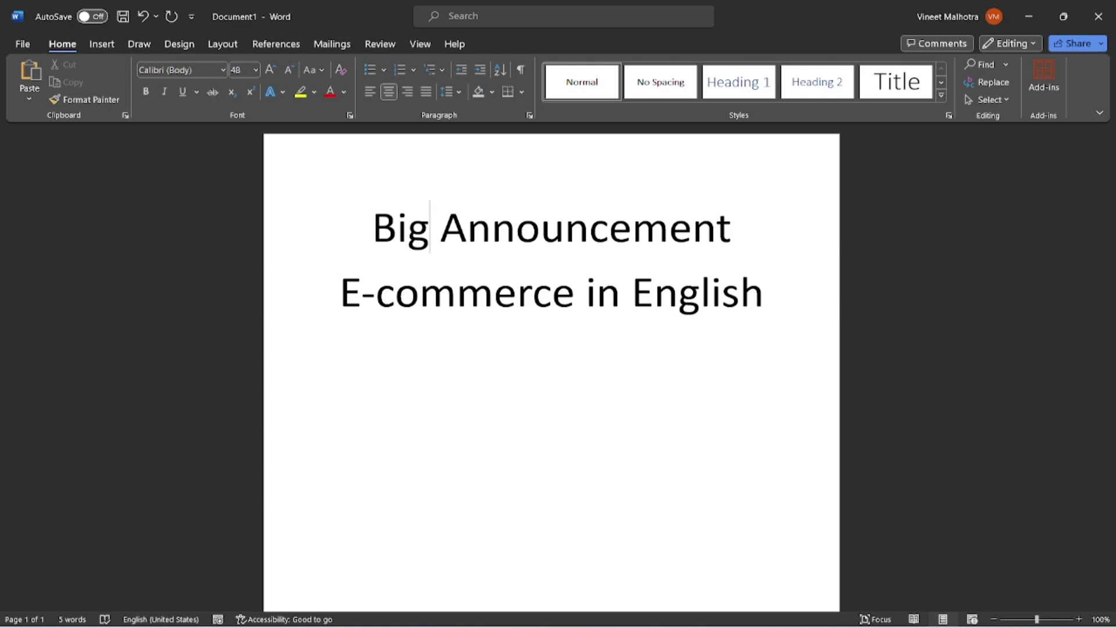
{"action": "key", "text": "alt+Tab"}
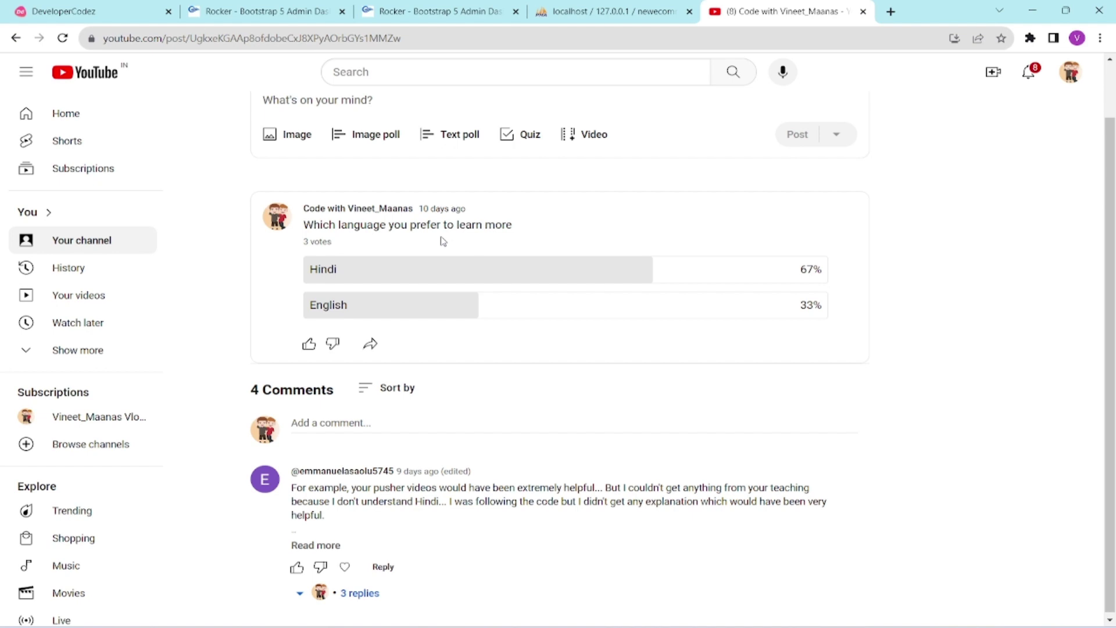
- Switch to the 'Rocker - Bootstrap 5 Admin Dashboard' browser tab
{"action": "left_click", "coordinate": [225, 7]}
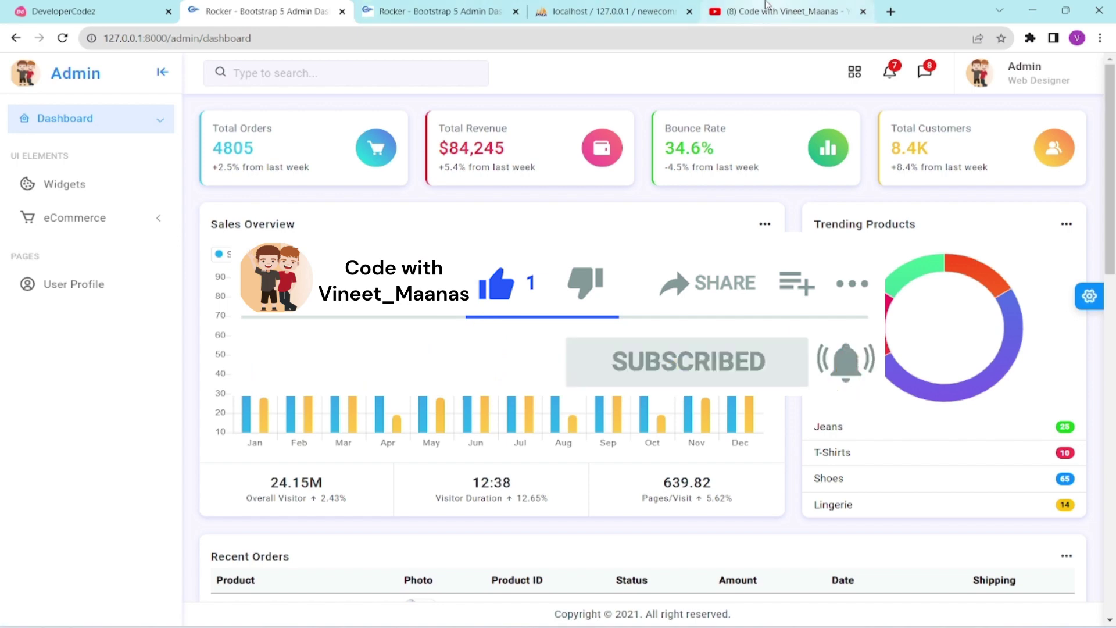
- Return to the YouTube tab showing the Hindi/English language poll post
{"action": "left_click", "coordinate": [767, 11]}
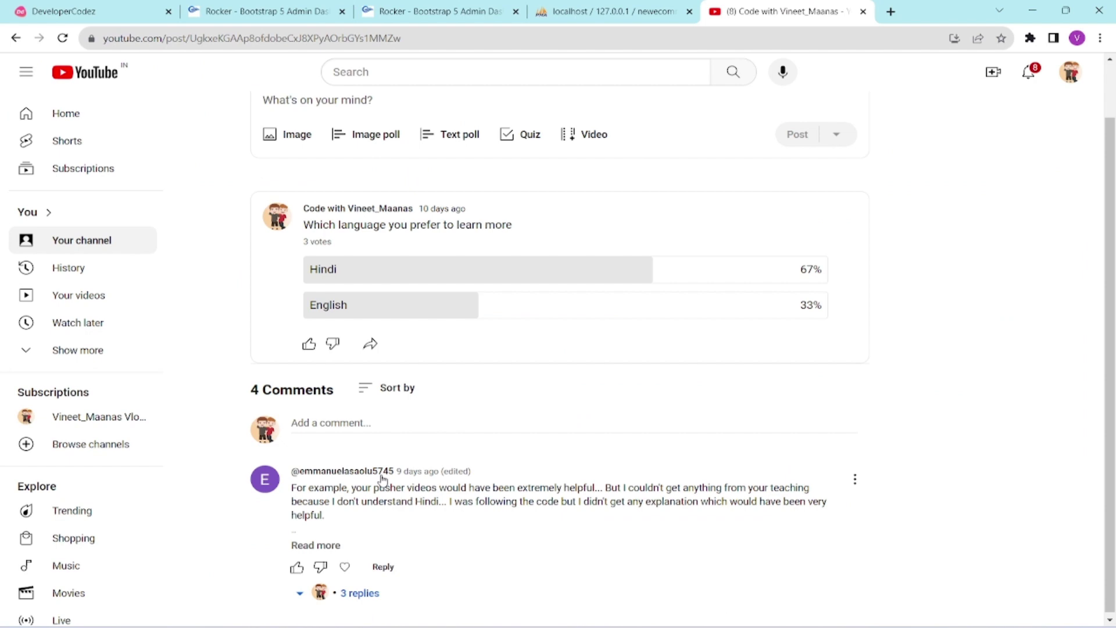